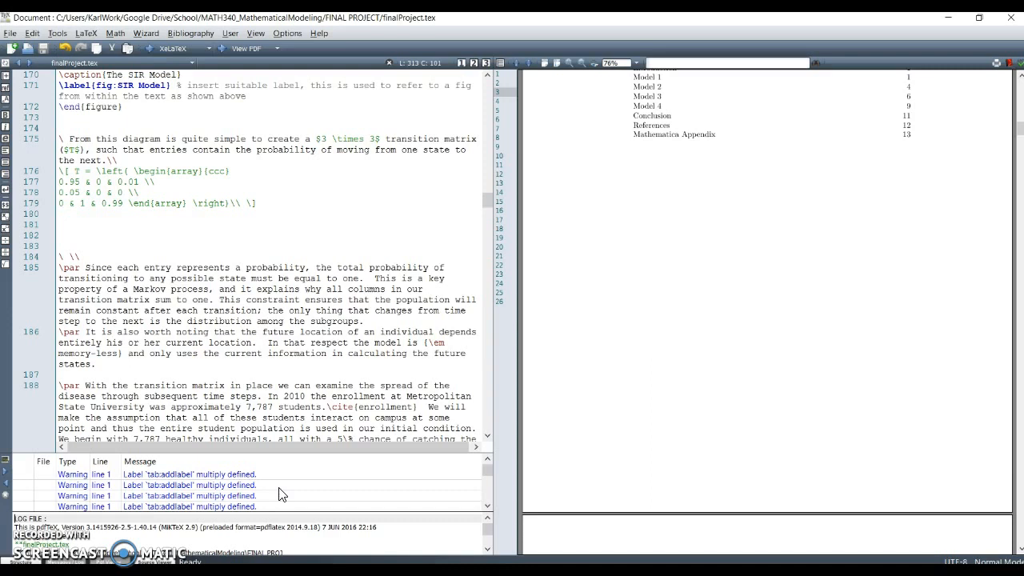
# Step: Review the result tables in the compiled PDF and locate the LaTeX source of the Results From Model Two table
pyautogui.scroll(-5, 694, 331)
pyautogui.scroll(-15, 694, 331)
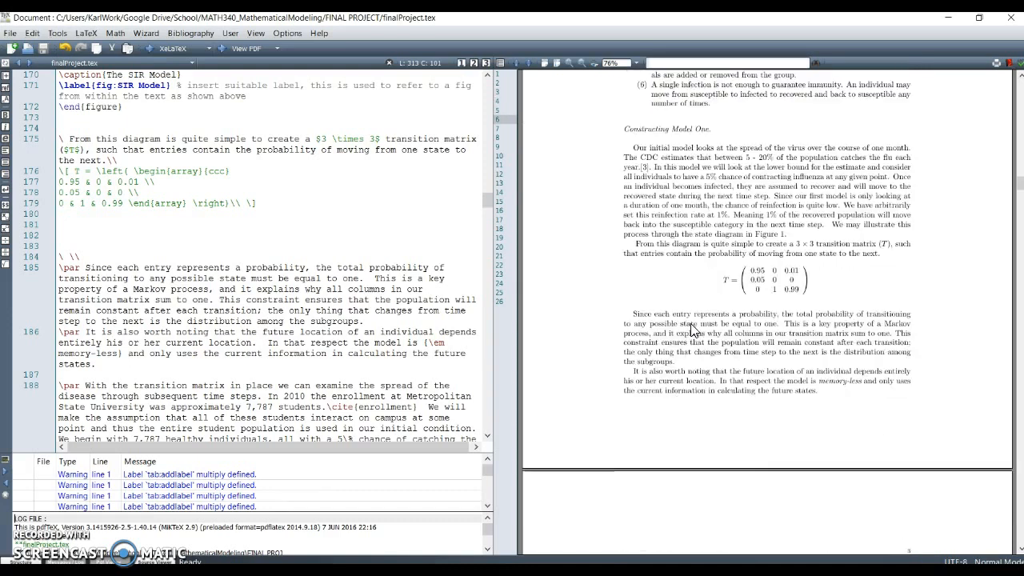
pyautogui.scroll(-10, 694, 331)
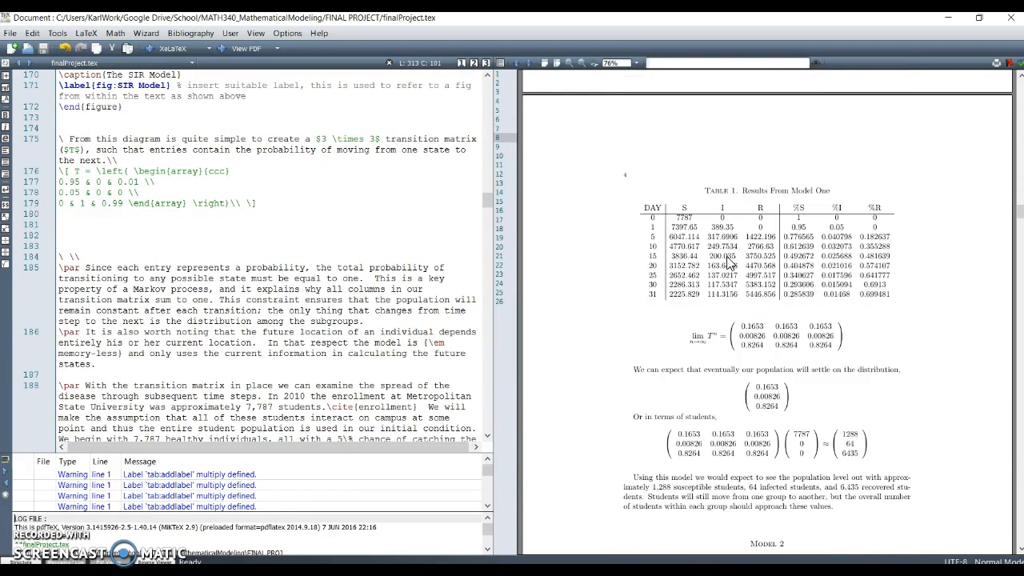
pyautogui.scroll(-5, 728, 260)
pyautogui.scroll(-10, 728, 260)
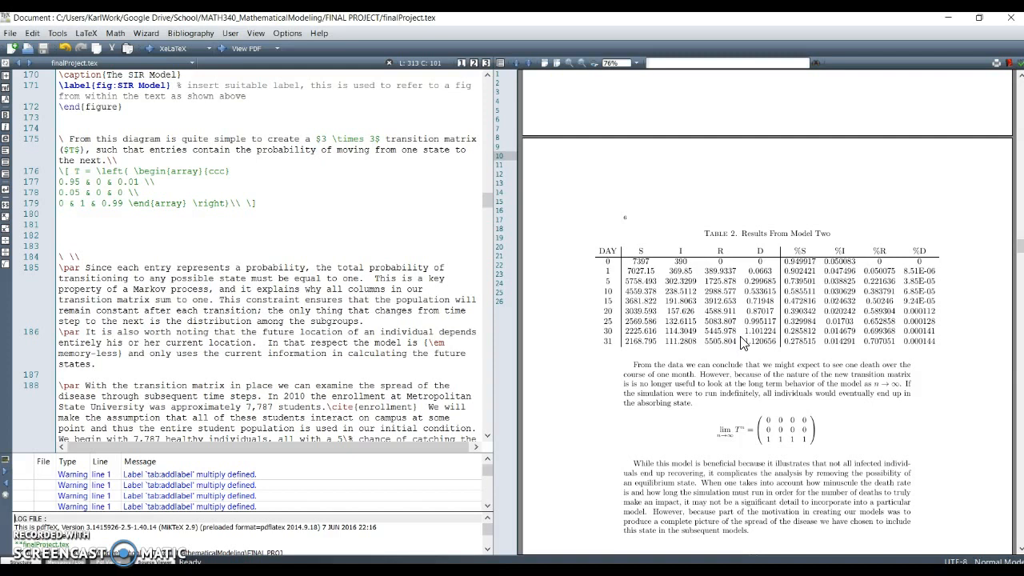
pyautogui.keyDown('ctrl'); pyautogui.click(743, 342); pyautogui.keyUp('ctrl')
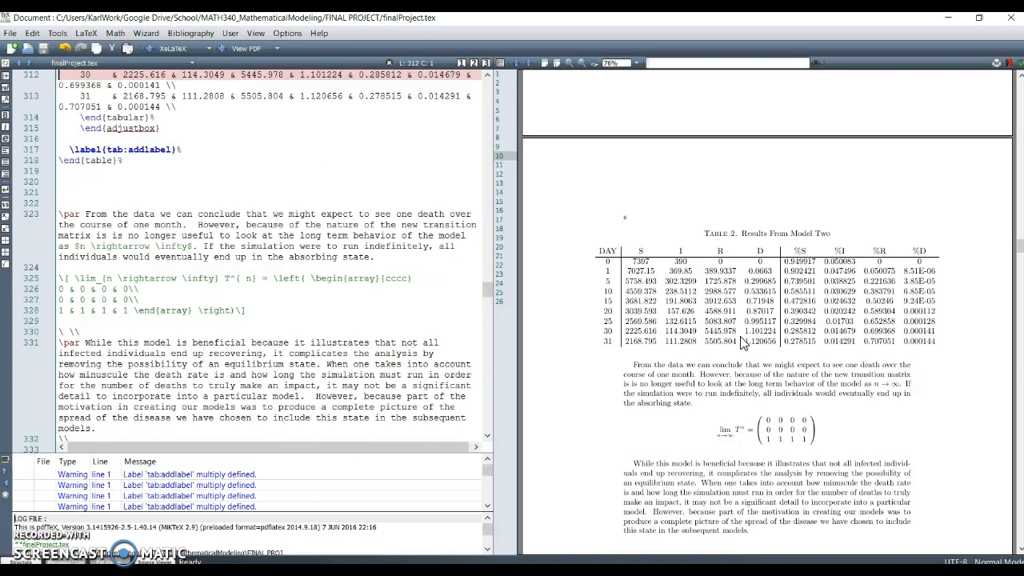
pyautogui.scroll(6, 280, 200)
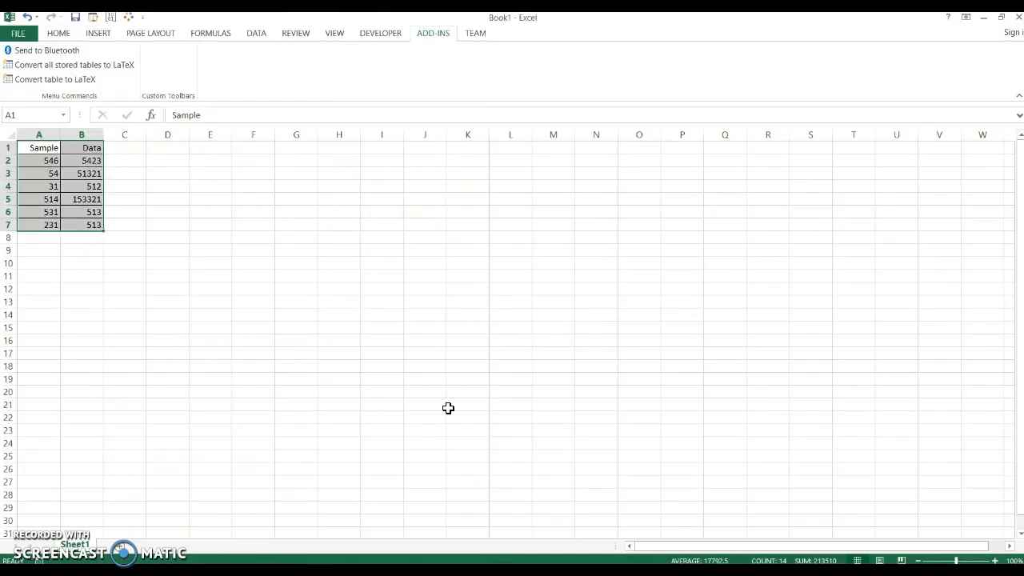
# Step: Remove all borders from the sample data range A1:B7 in the Excel sheet
pyautogui.click(60, 34)
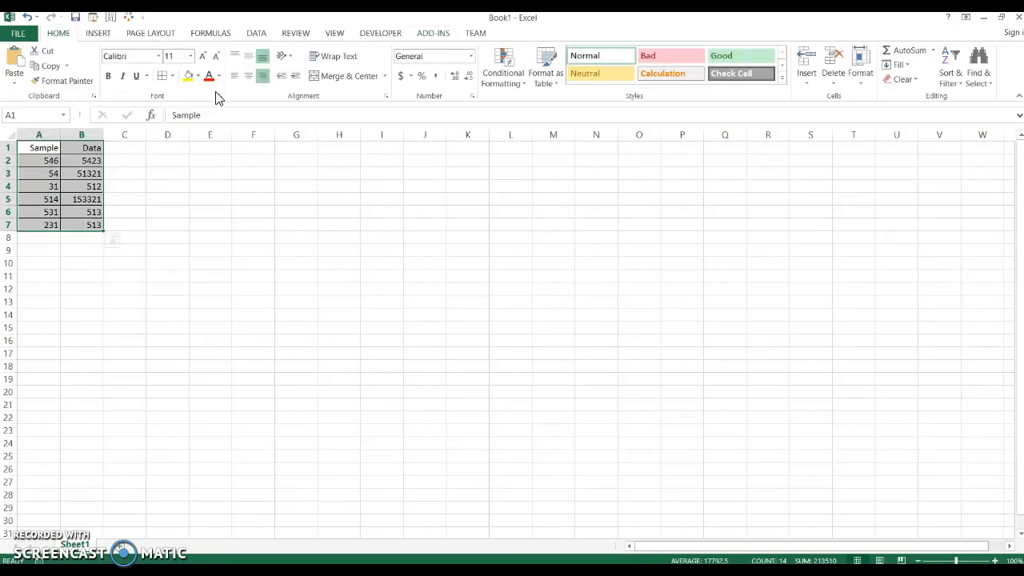
pyautogui.click(172, 75)
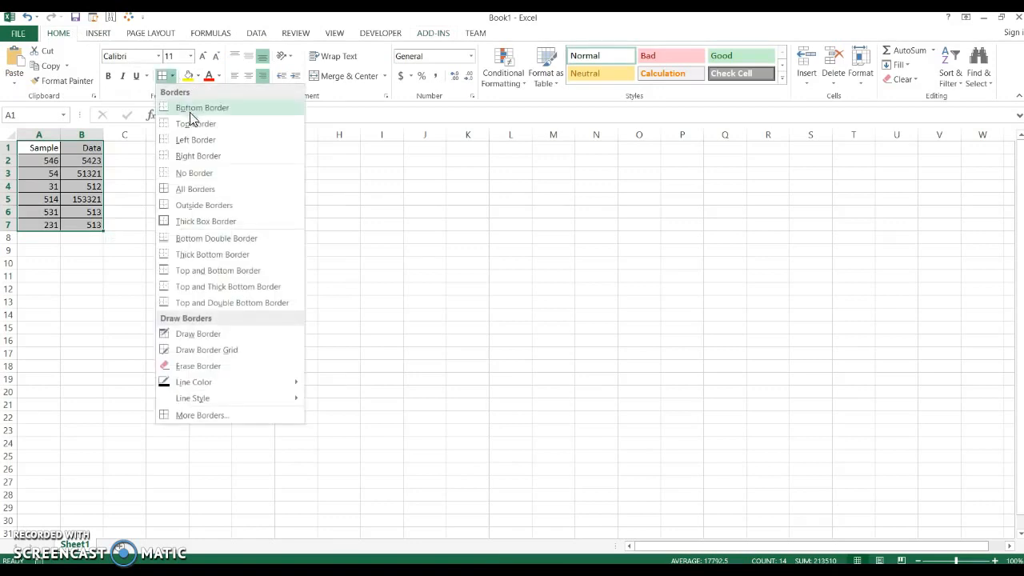
pyautogui.click(223, 175)
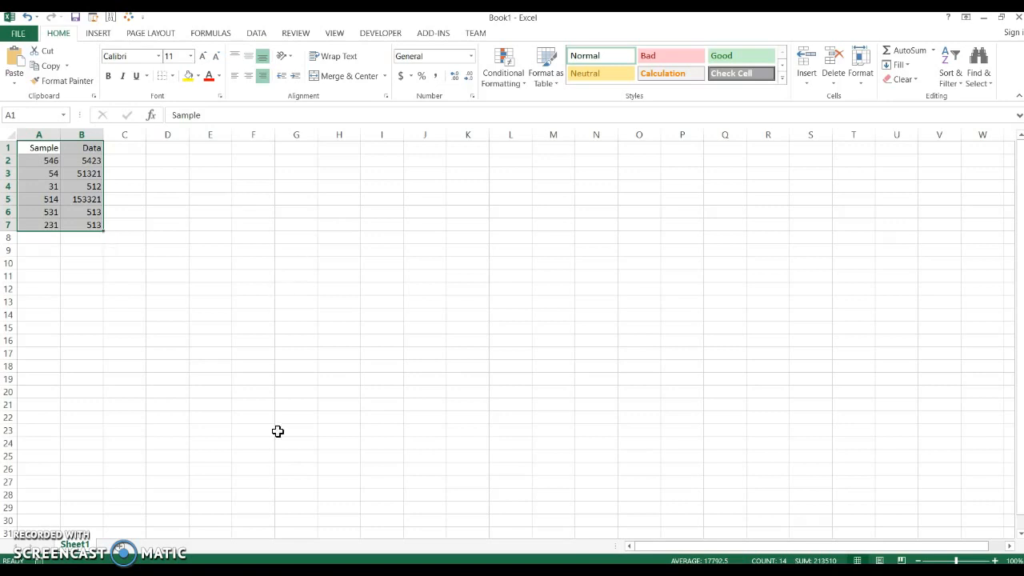
# Step: Switch to the CTAN Excel-to-LaTeX page in Chrome, download the package zip and show it in its folder
pyautogui.click(381, 571)
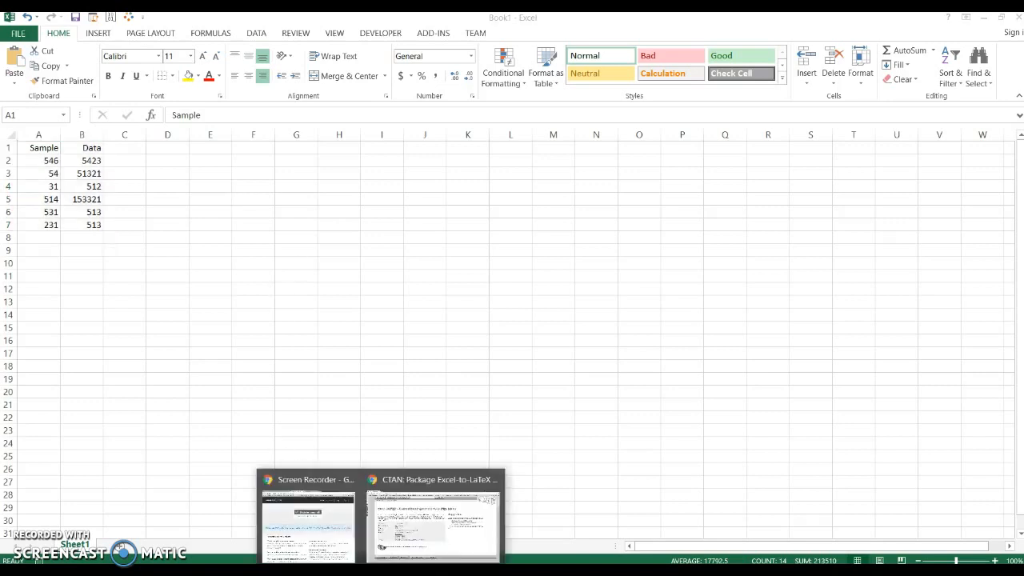
pyautogui.click(424, 537)
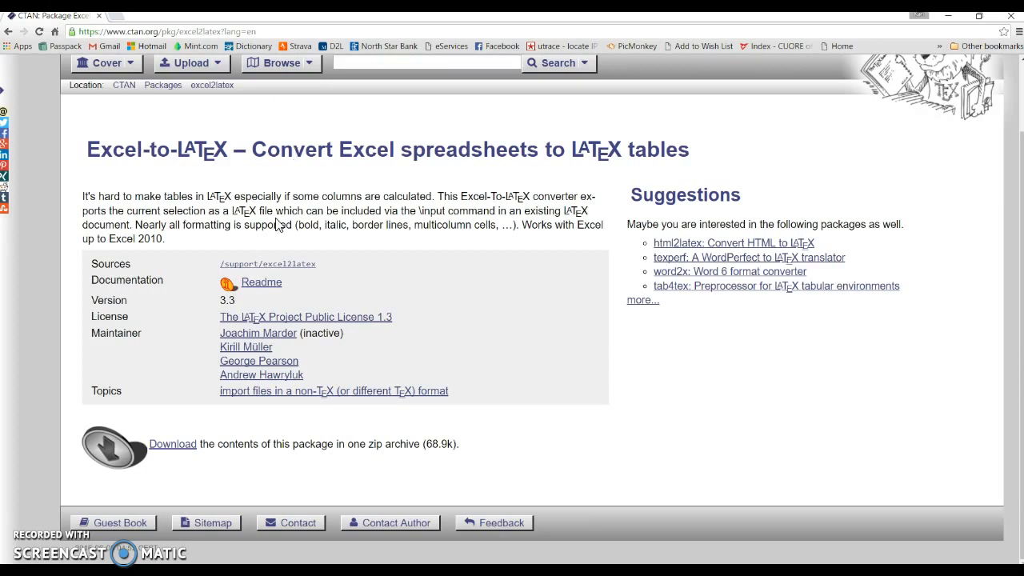
pyautogui.click(179, 446)
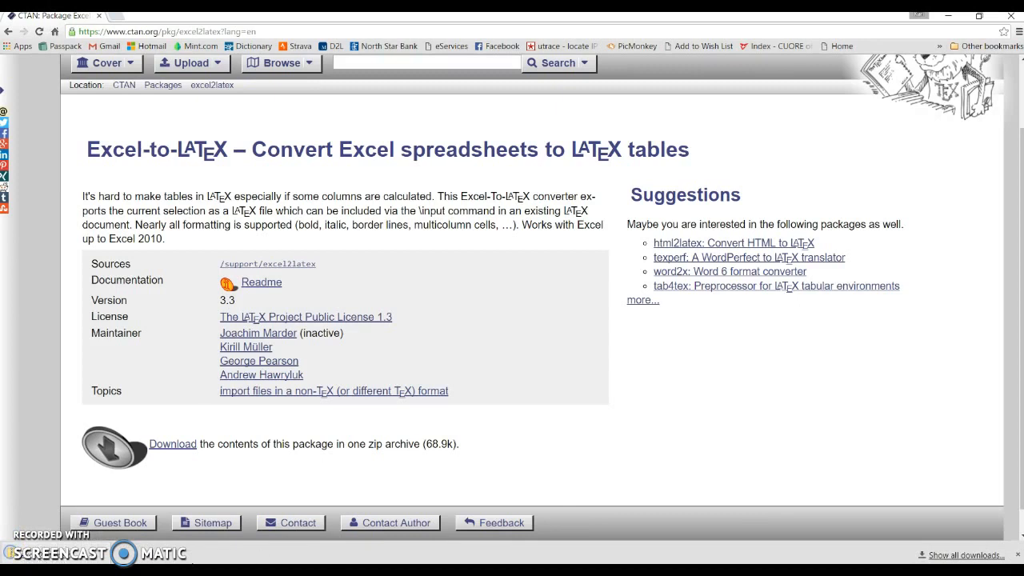
pyautogui.click(117, 555)
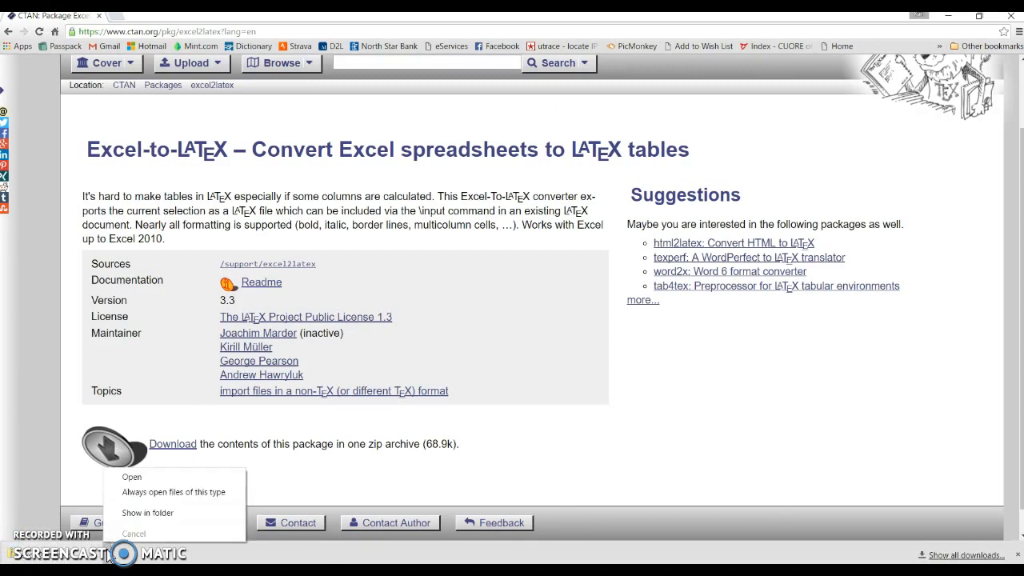
pyautogui.click(156, 518)
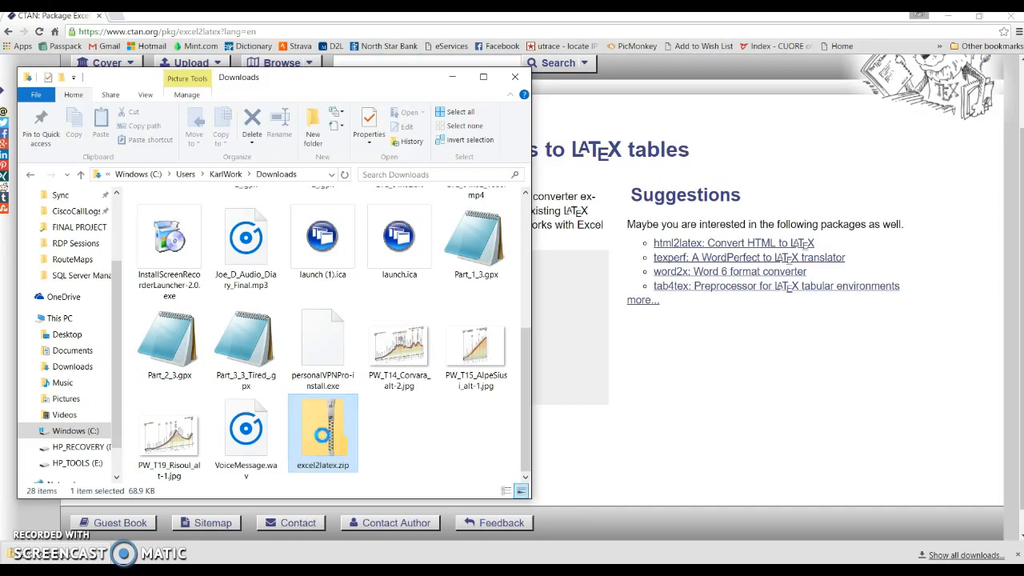
# Step: Look inside the excel2latex folder of excel2latex.zip for the Excel2LaTeX.xla add-in, and close the file window
pyautogui.doubleClick(323, 433)
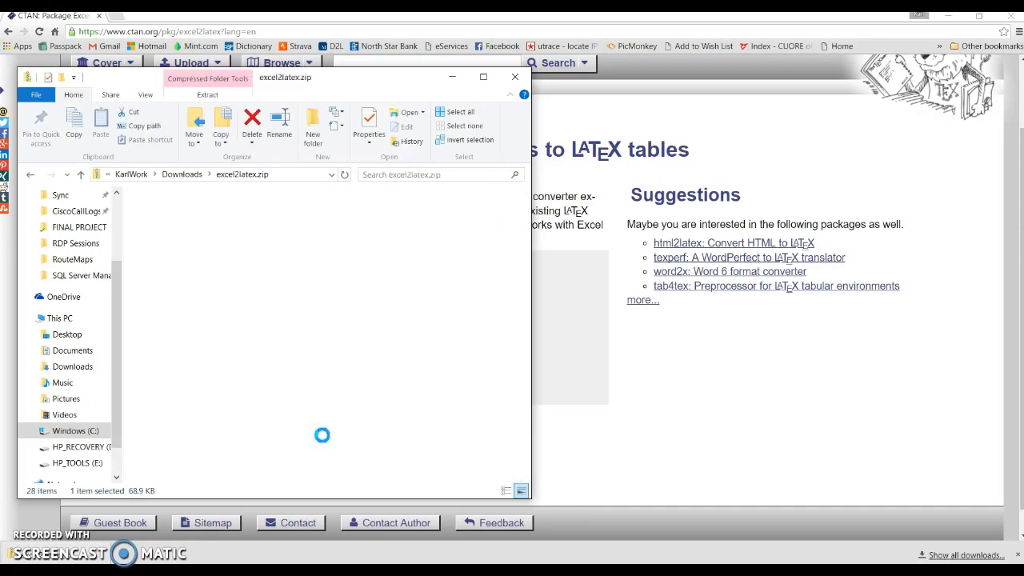
pyautogui.doubleClick(178, 219)
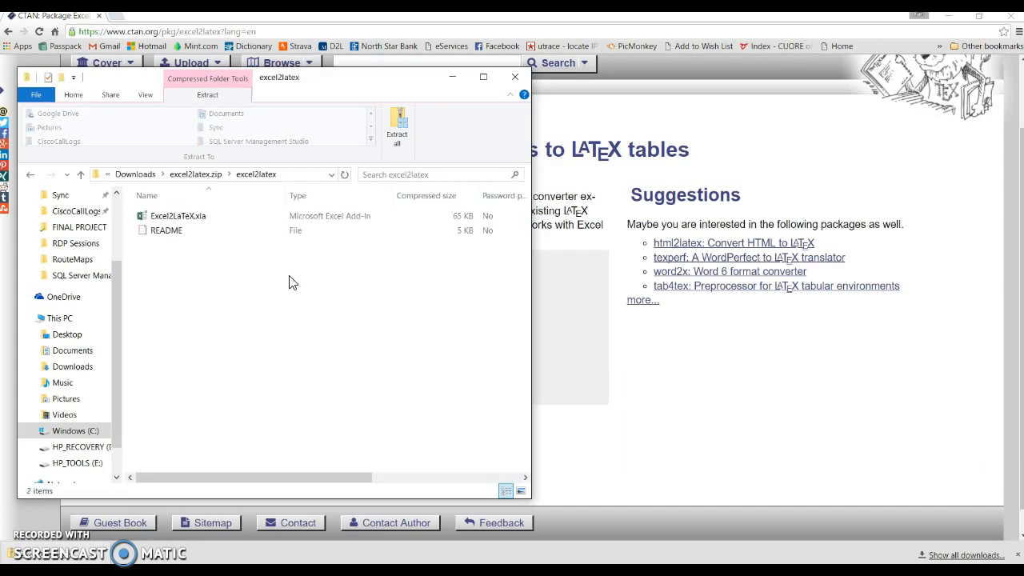
pyautogui.click(155, 216)
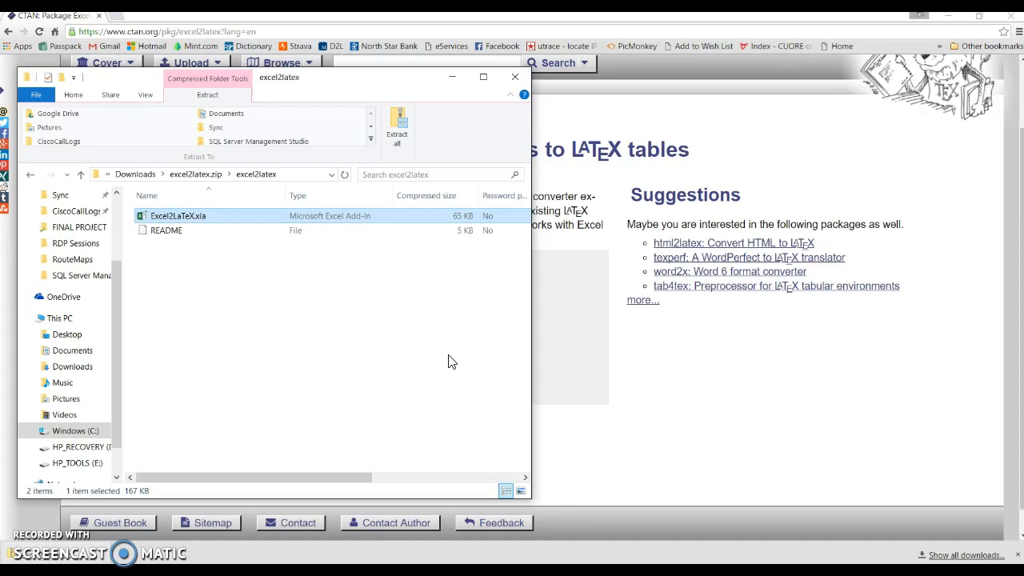
pyautogui.click(516, 79)
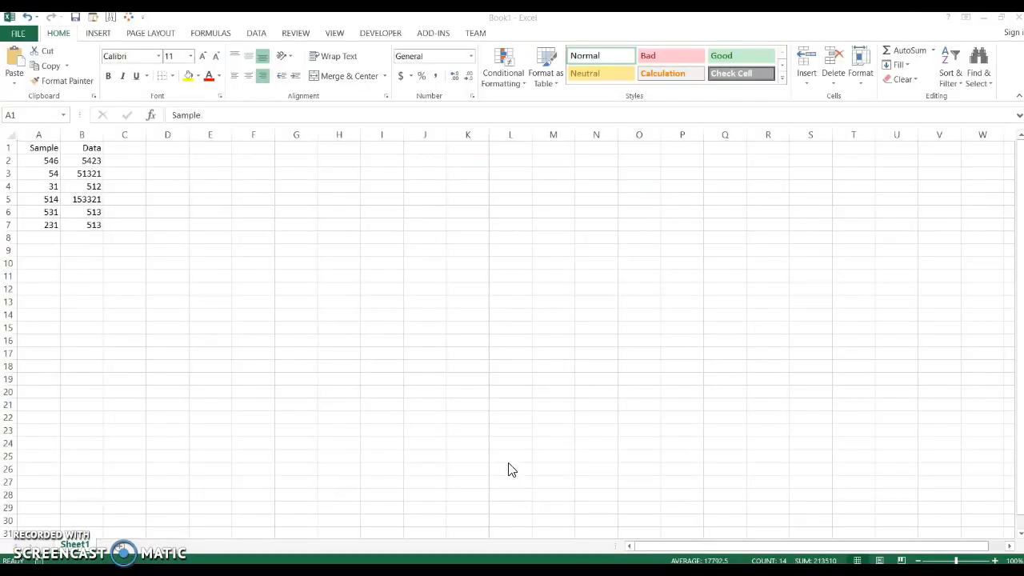
# Step: Convert the range A1:B7 in the Excel sheet to a LaTeX table with Excel2LaTeX and copy the code to the clipboard
pyautogui.hotkey('ctrl', 'a')
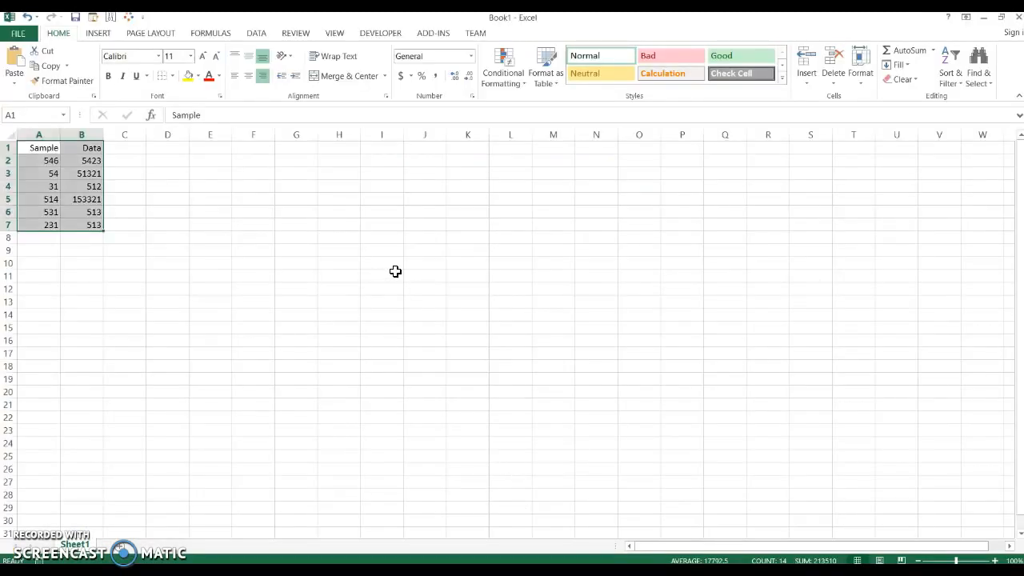
pyautogui.click(435, 35)
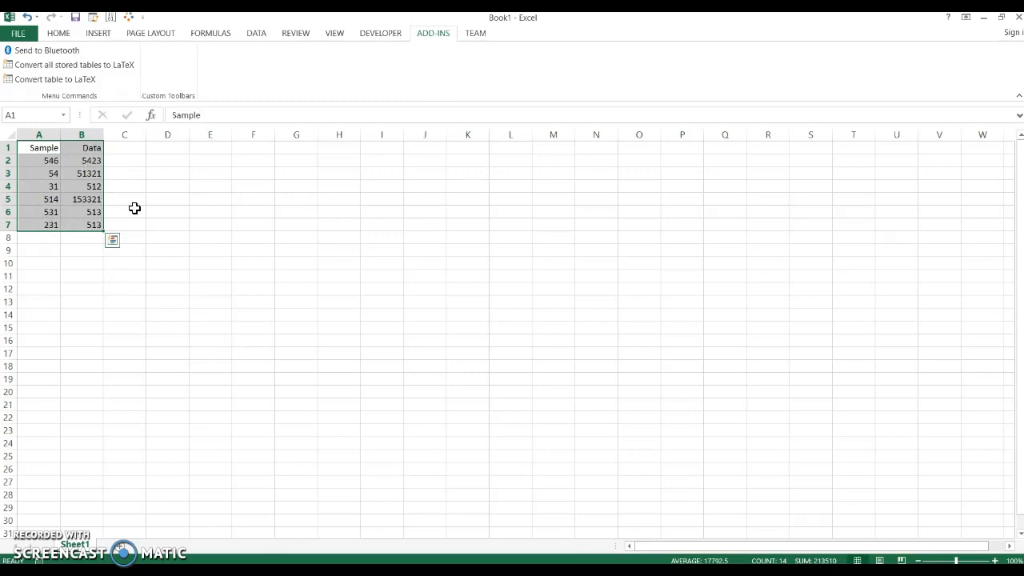
pyautogui.click(248, 281)
pyautogui.moveTo(37, 147); pyautogui.dragTo(93, 224)
pyautogui.click(61, 81)
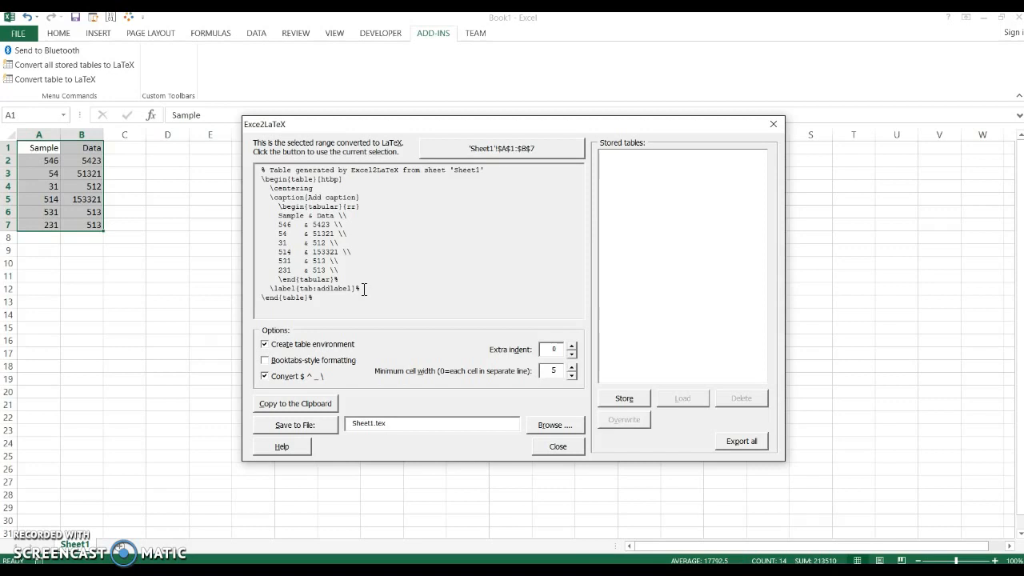
pyautogui.click(333, 407)
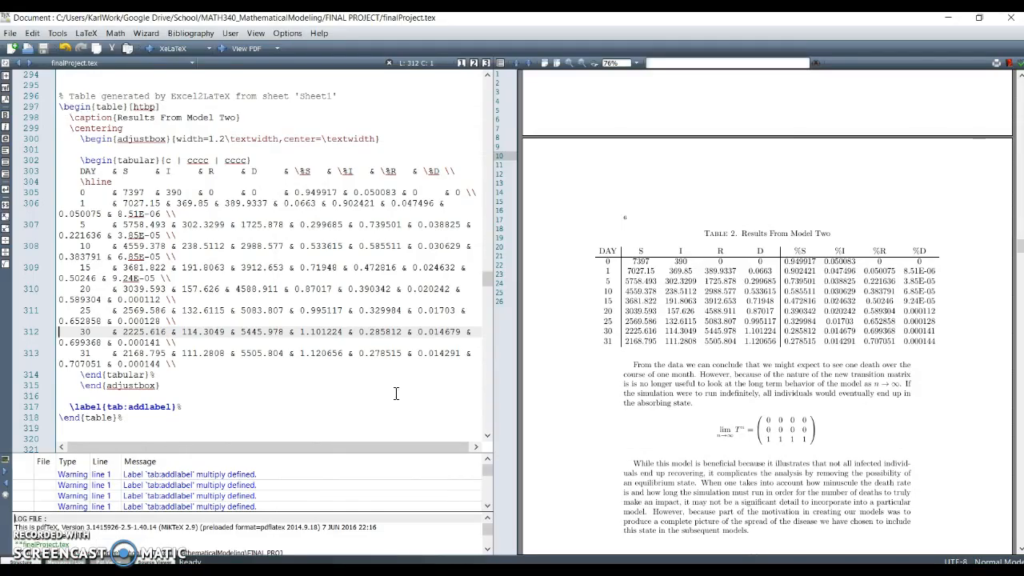
# Step: In finalProject.tex in Texmaker, paste the copied table code directly below the end of the Results From Model Two table
pyautogui.click(376, 406)
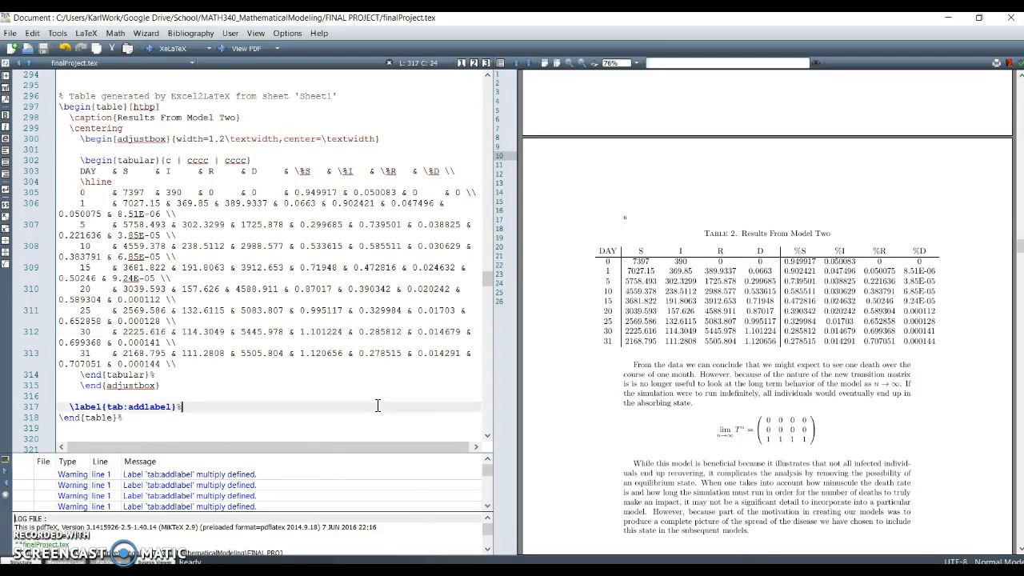
pyautogui.scroll(-6, 341, 442)
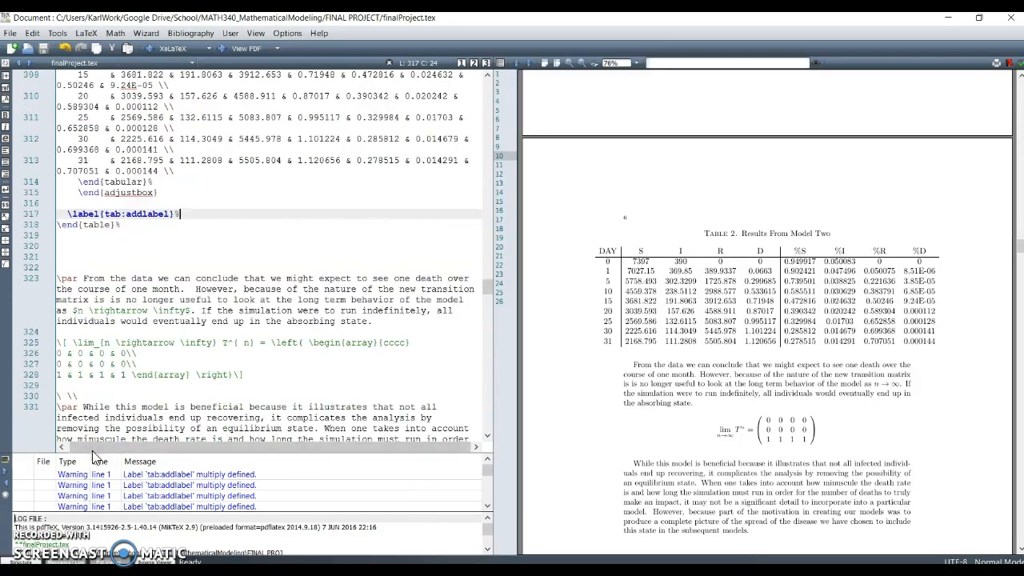
pyautogui.click(65, 447)
pyautogui.click(110, 239)
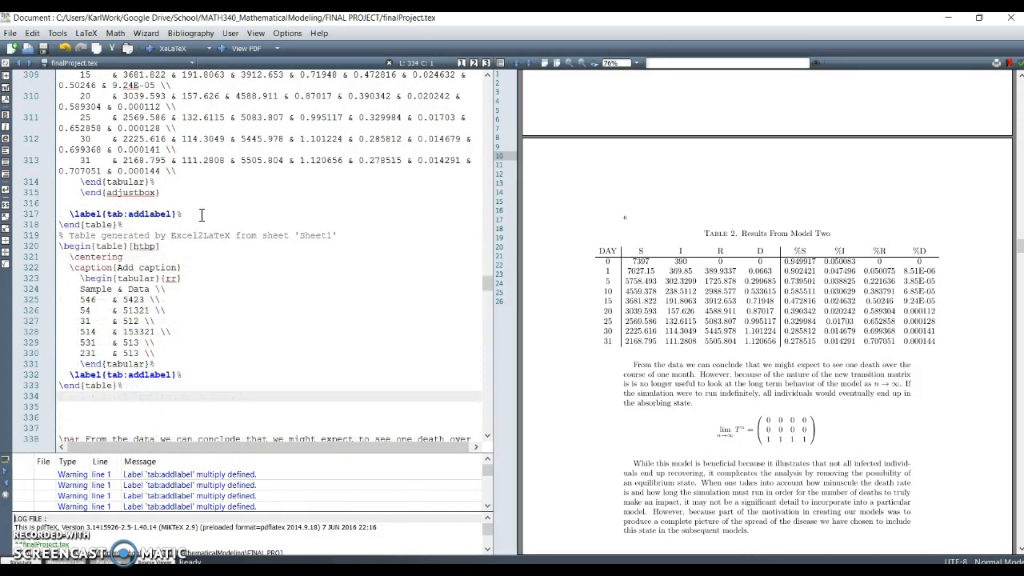
# Step: Insert two blank lines between the Model Two table and the pasted table, and compile the document
pyautogui.click(204, 214)
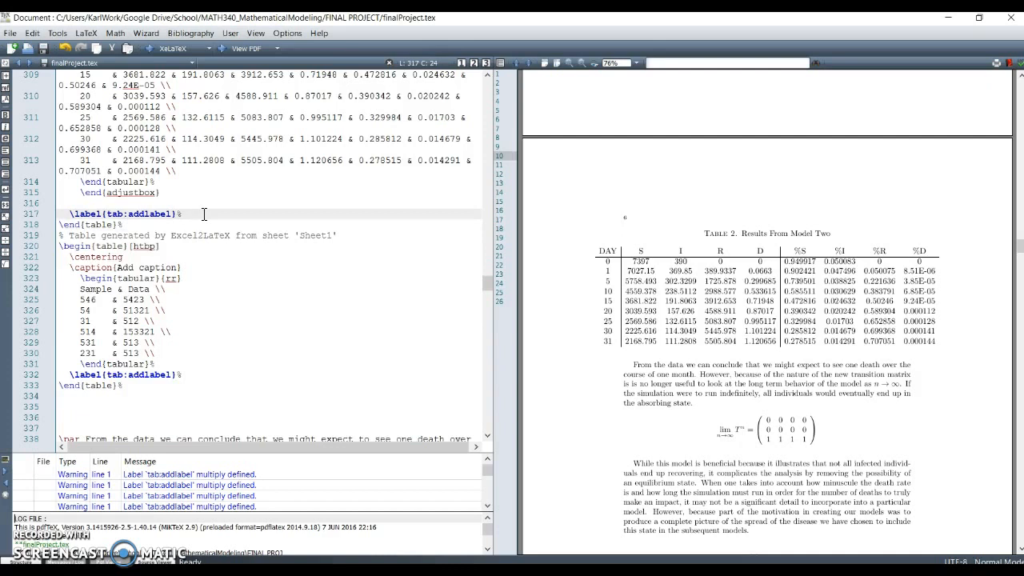
pyautogui.press('Down')
pyautogui.press('Return')
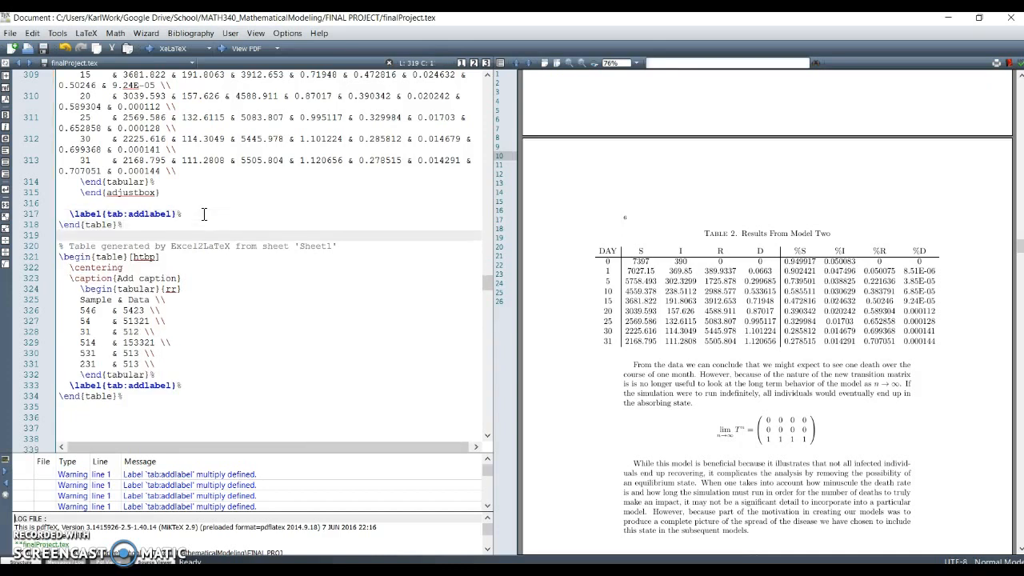
pyautogui.press('Return')
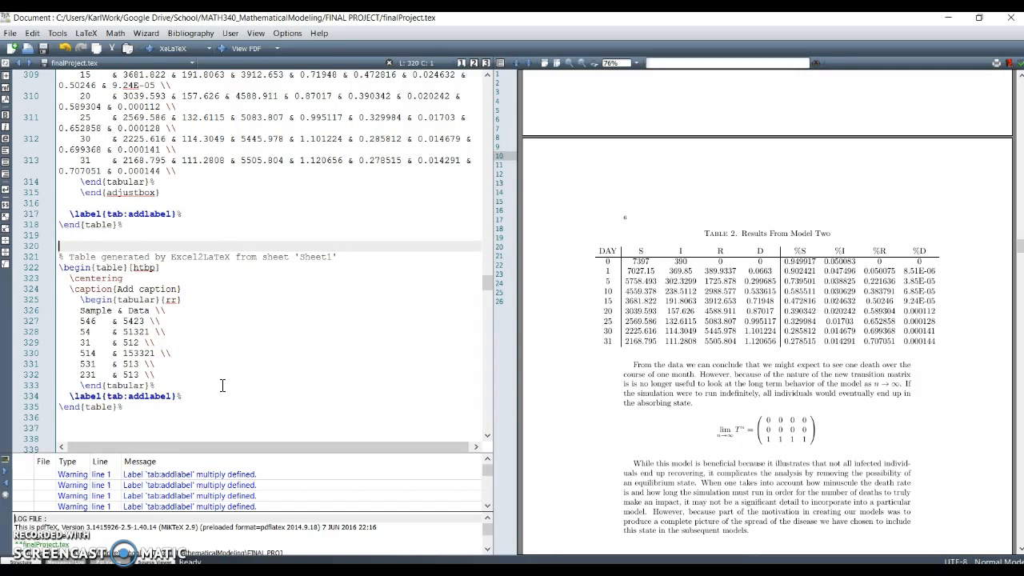
pyautogui.click(173, 353)
pyautogui.press('F5')
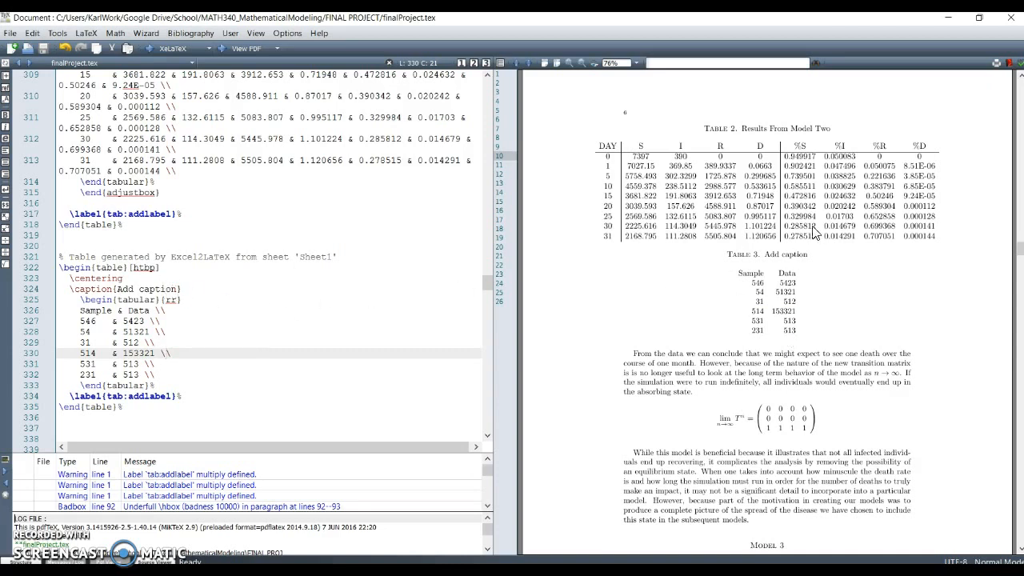
# Step: Replace the pasted table's placeholder caption with "HELLO HERE IS MY TABLE" and recompile the document
pyautogui.moveTo(179, 289); pyautogui.dragTo(118, 289)
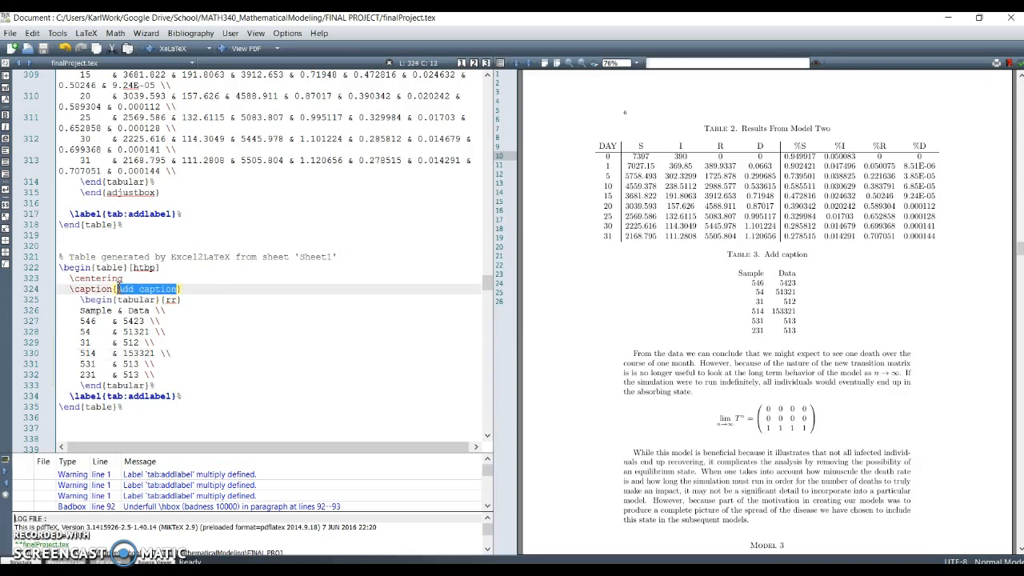
pyautogui.write('HELLO ')
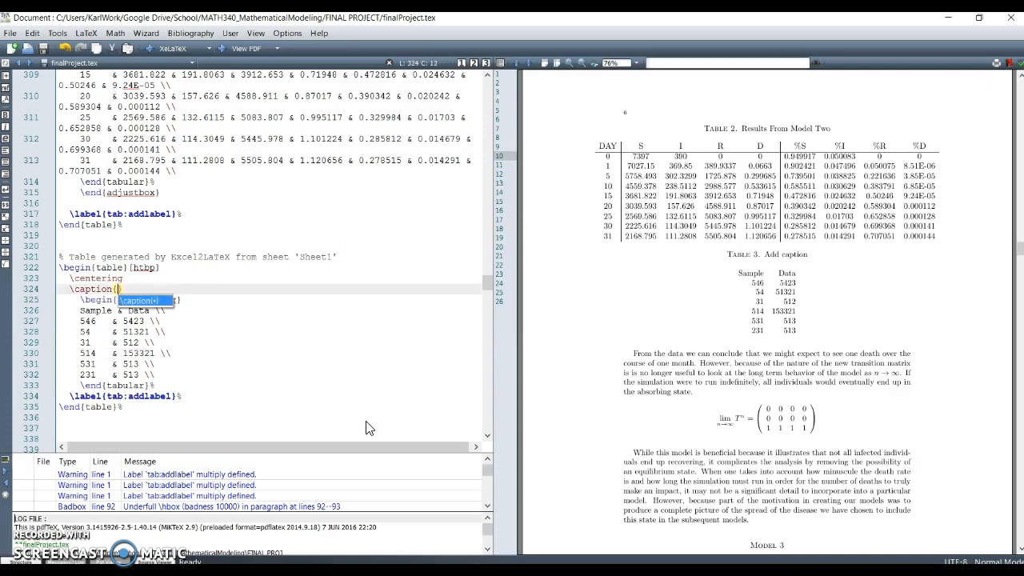
pyautogui.write('HERE IS MY')
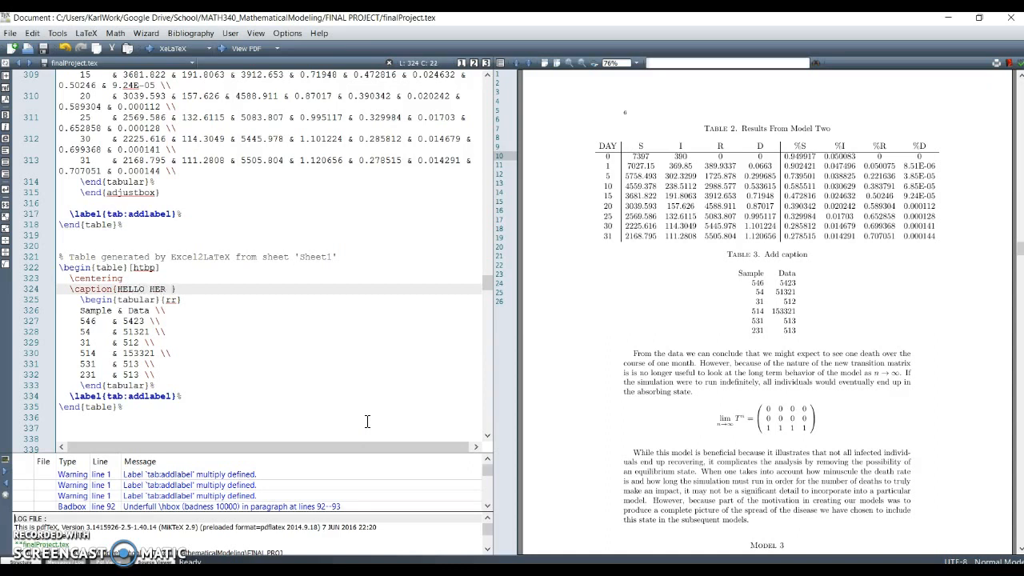
pyautogui.write(' TABLE')
pyautogui.press('F5')
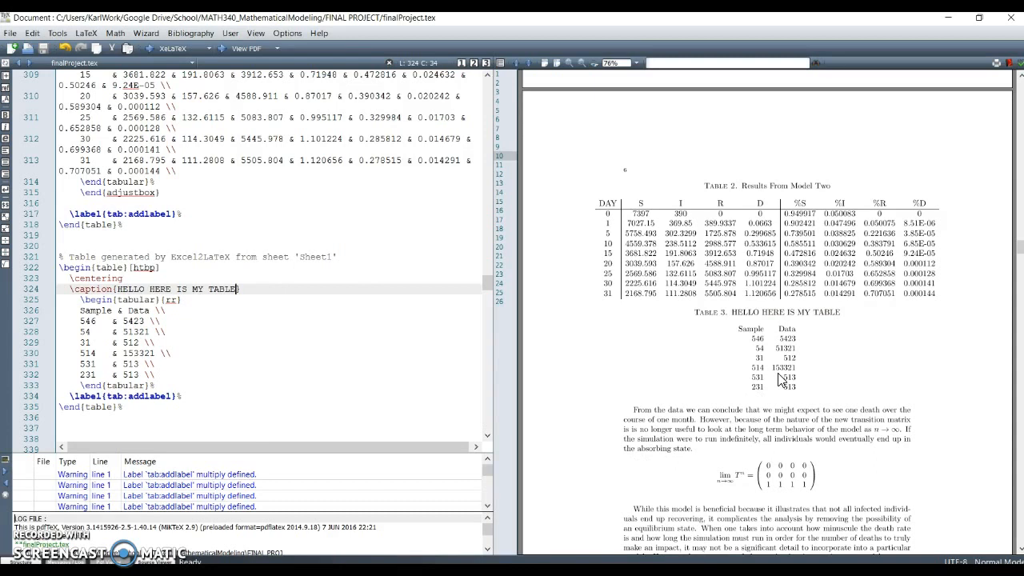
# Step: Compare the LaTeX source of the Model Two table with that of the newly pasted sample table
pyautogui.scroll(5, 192, 227)
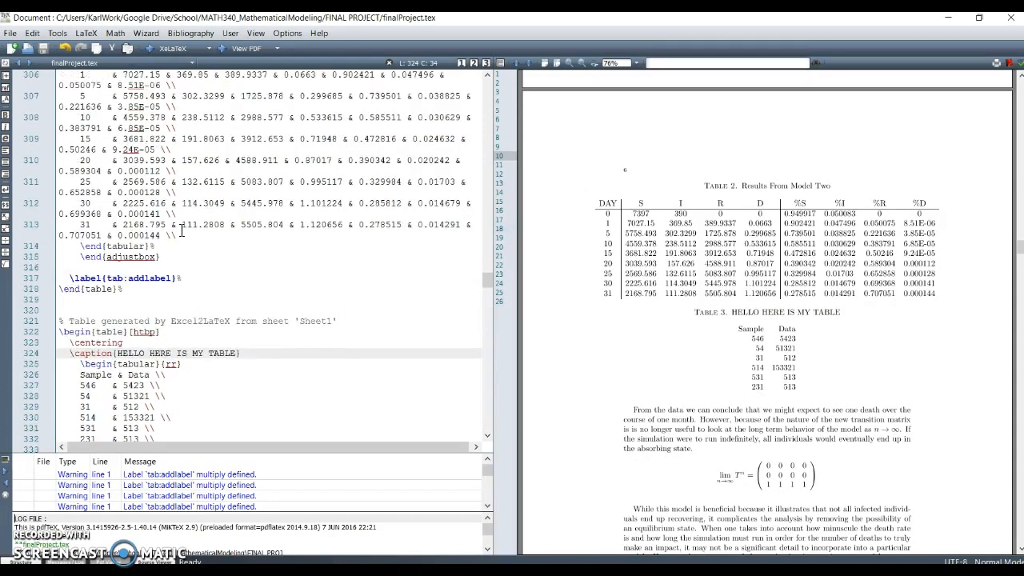
pyautogui.click(190, 269)
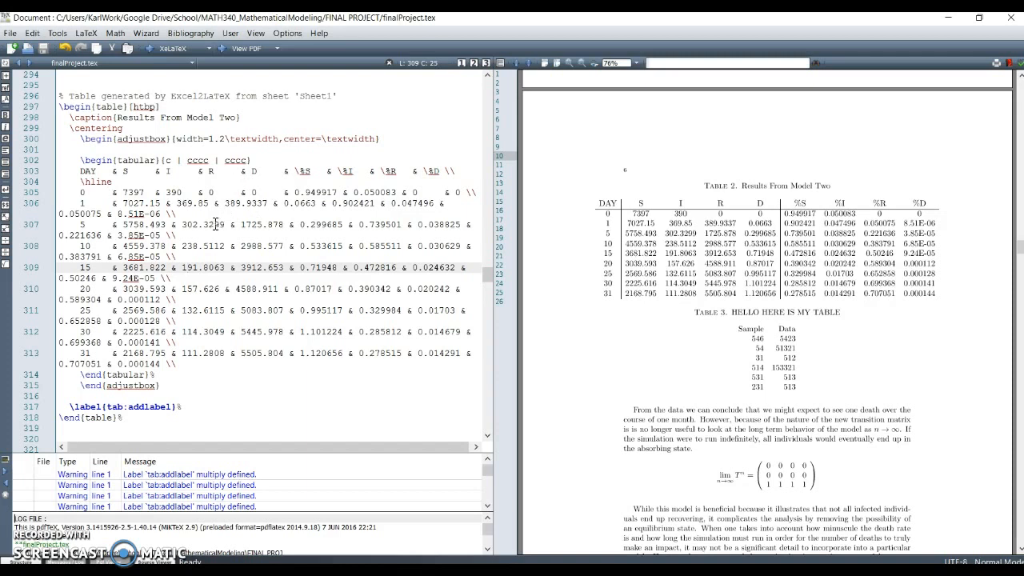
pyautogui.scroll(-6, 217, 264)
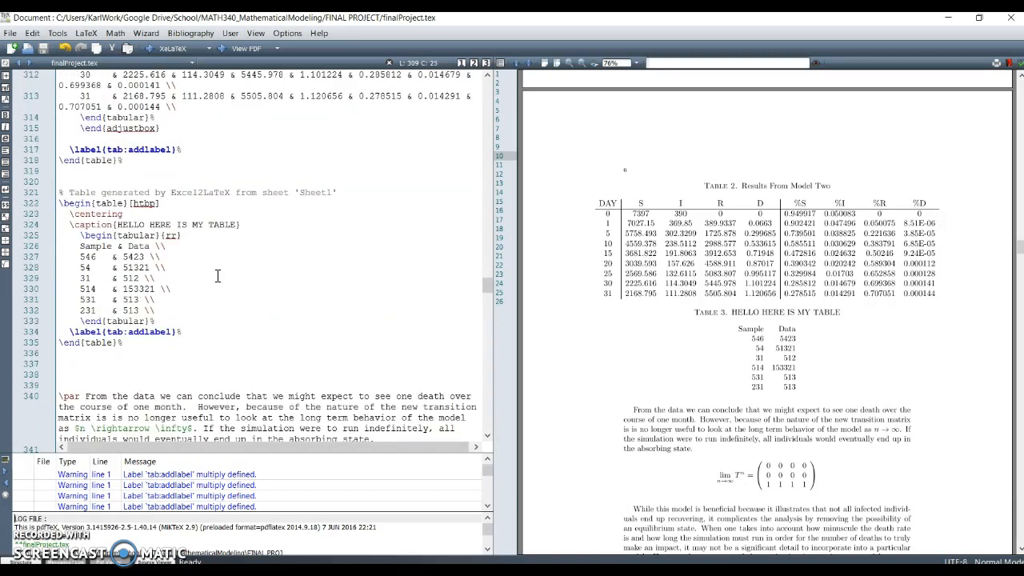